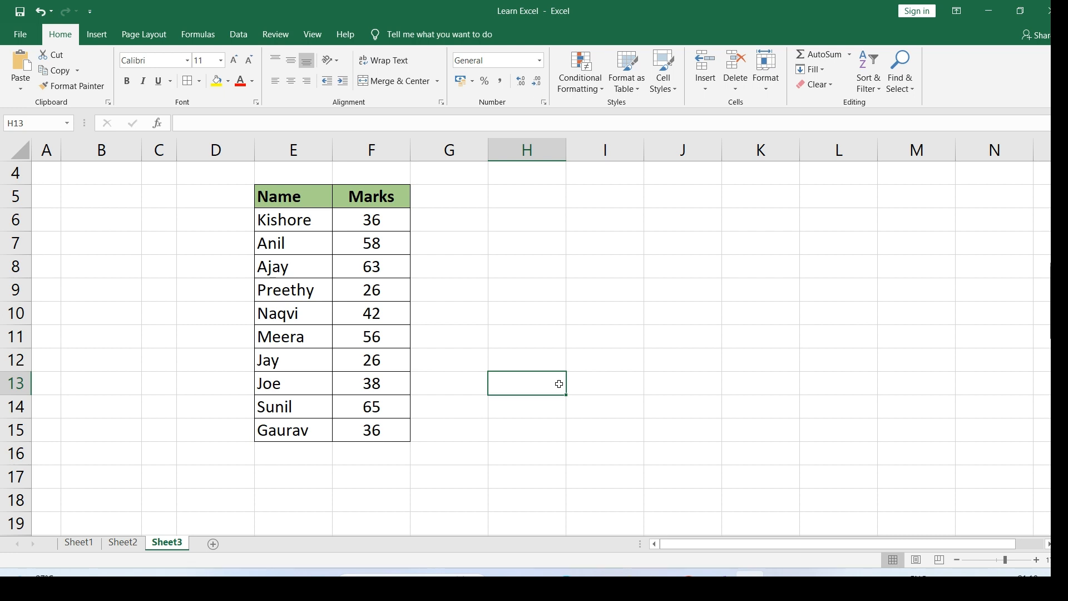
# Step: Examine the Name and Marks columns of the table in E5:F15, including the individual marks in F6:F8
pyautogui.moveTo(292, 196); pyautogui.dragTo(372, 430)
pyautogui.click(502, 282)
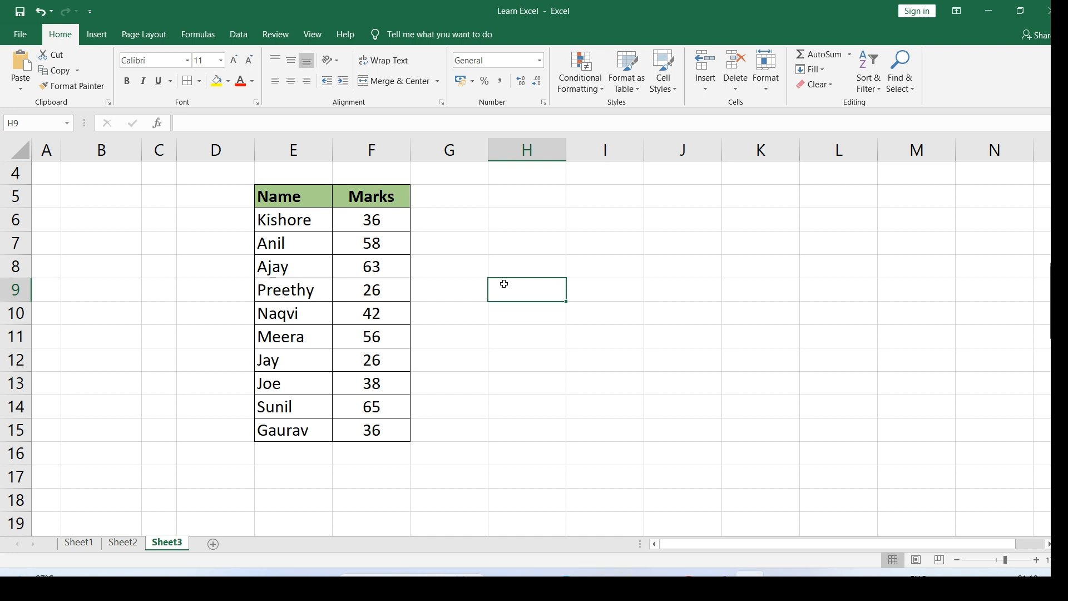
pyautogui.moveTo(302, 214); pyautogui.dragTo(283, 430)
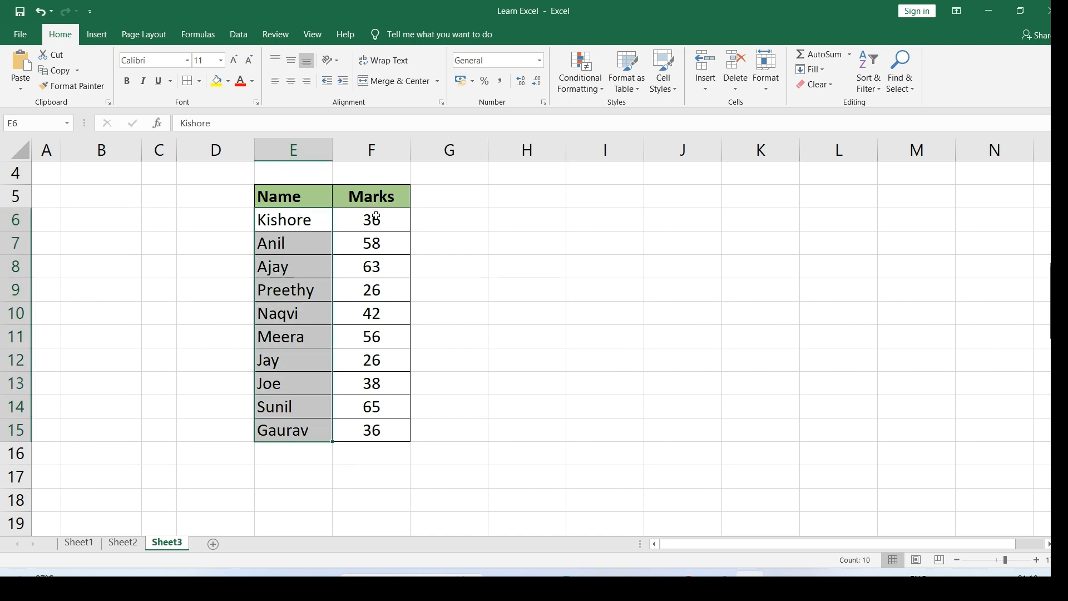
pyautogui.click(376, 217)
pyautogui.click(392, 243)
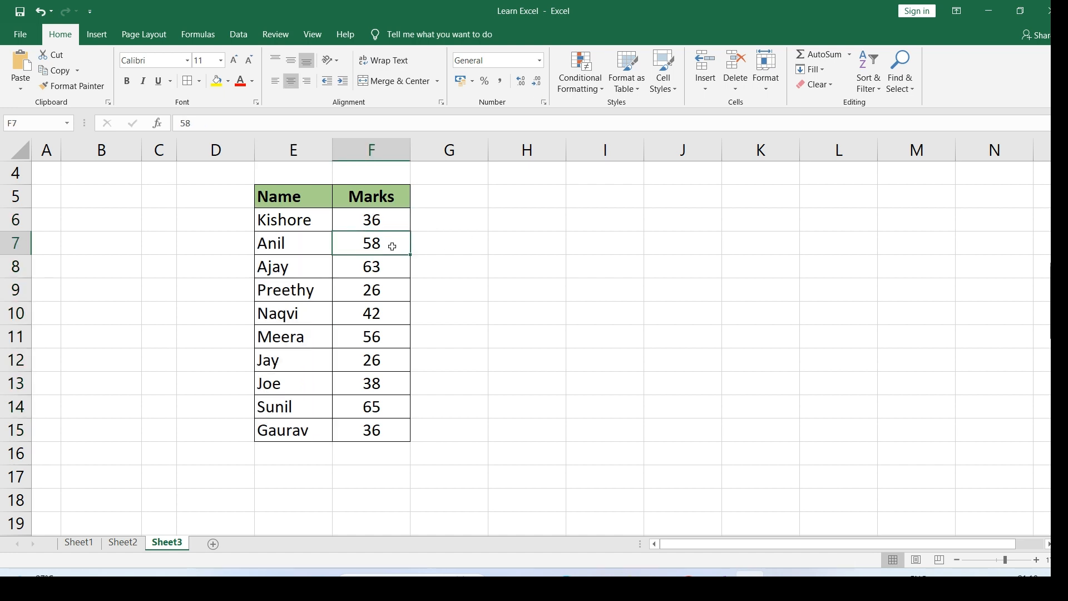
pyautogui.click(382, 265)
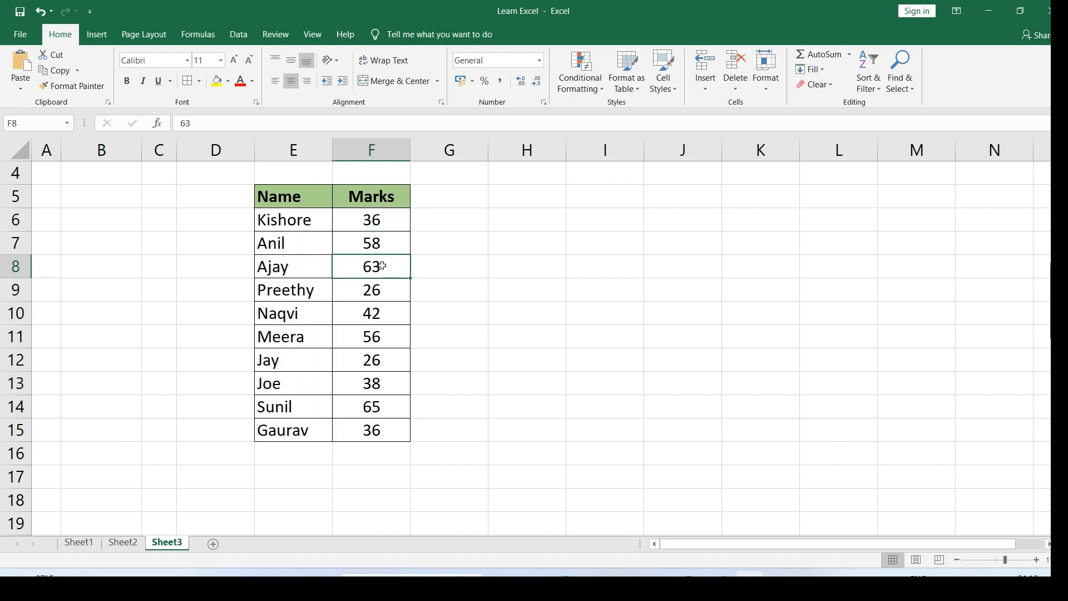
pyautogui.click(376, 222)
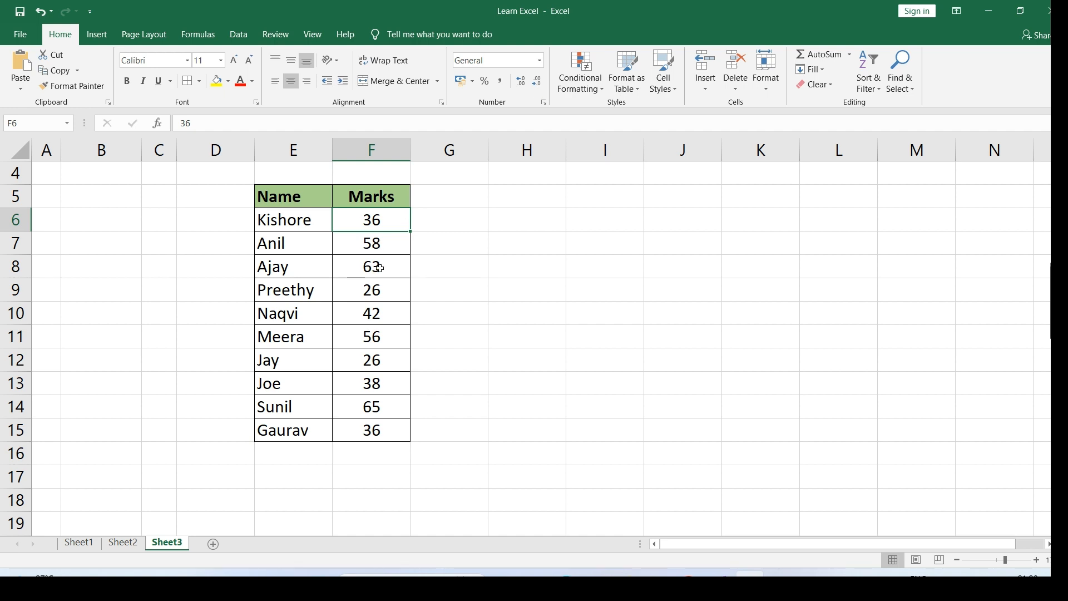
pyautogui.click(379, 267)
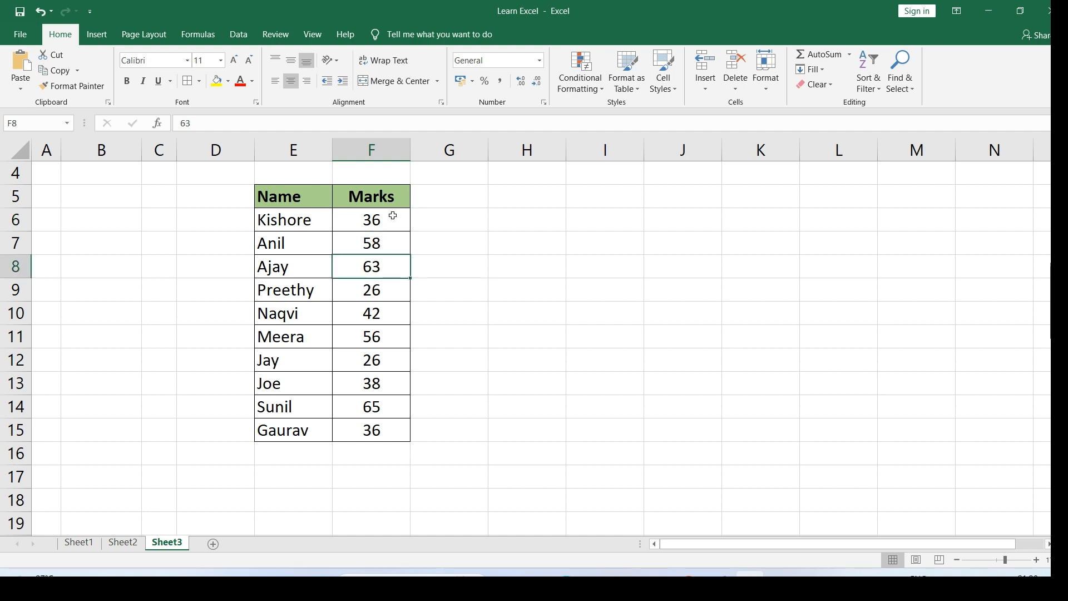
# Step: Start a new conditional formatting rule for the marks in F6:F15 that uses a formula to determine which cells to format
pyautogui.moveTo(395, 215); pyautogui.dragTo(368, 429)
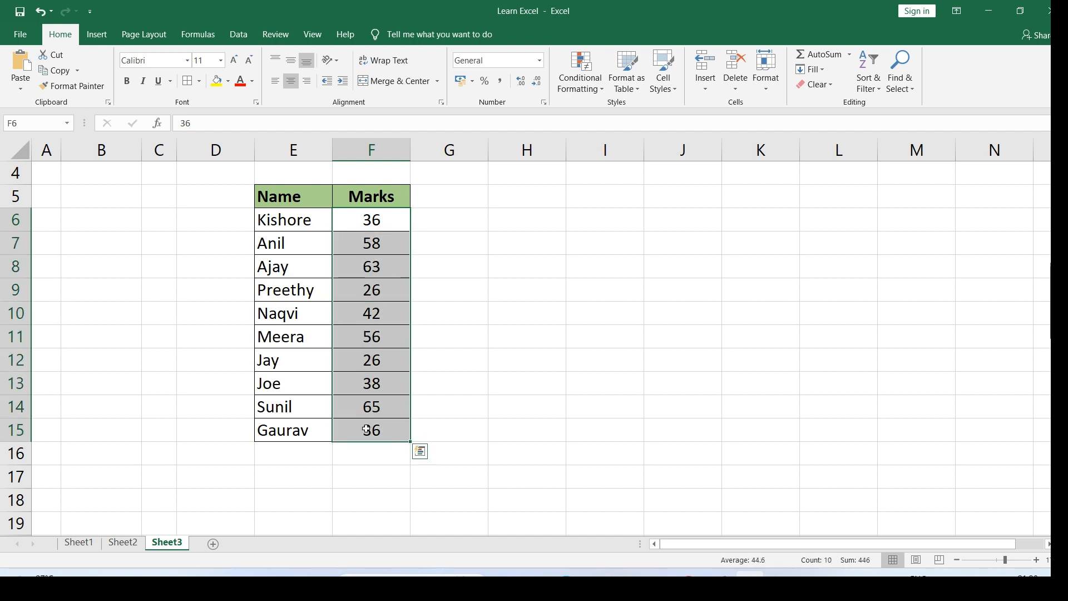
pyautogui.moveTo(382, 219); pyautogui.dragTo(366, 429)
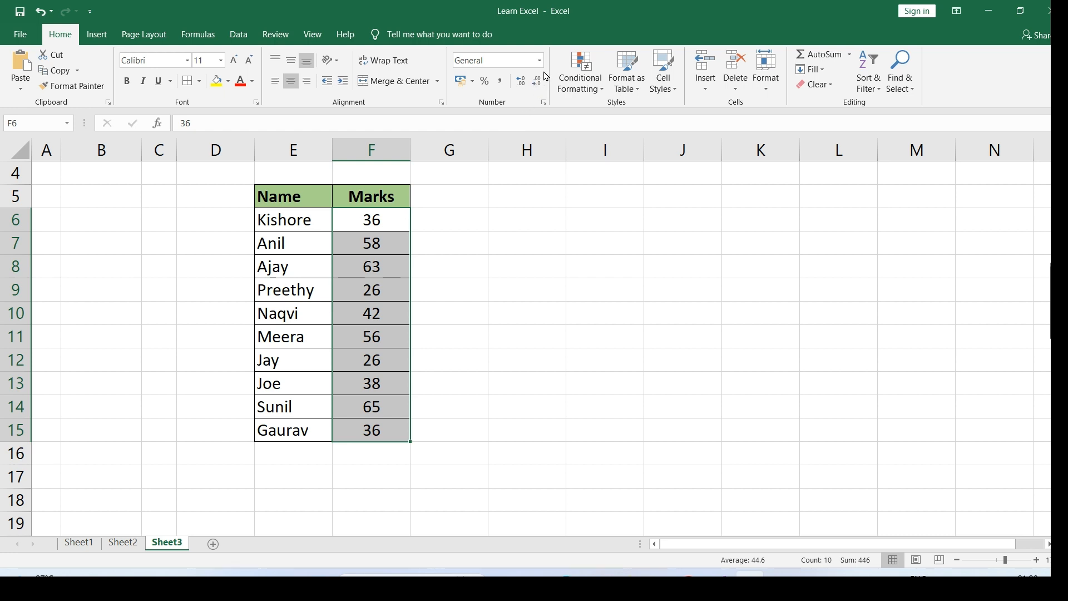
pyautogui.click(604, 94)
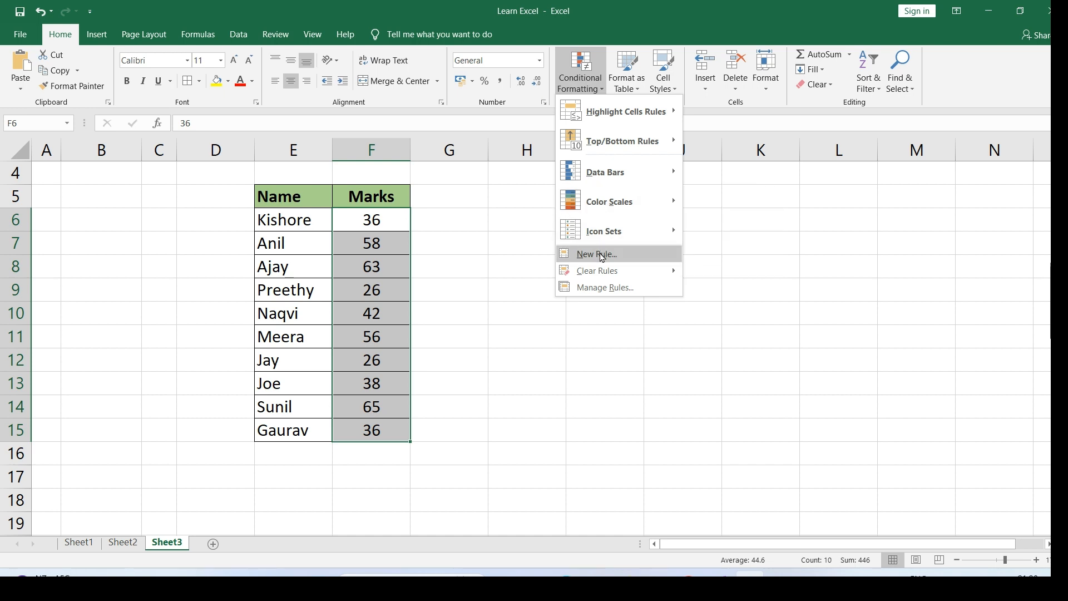
pyautogui.click(600, 255)
pyautogui.moveTo(532, 132); pyautogui.dragTo(565, 121)
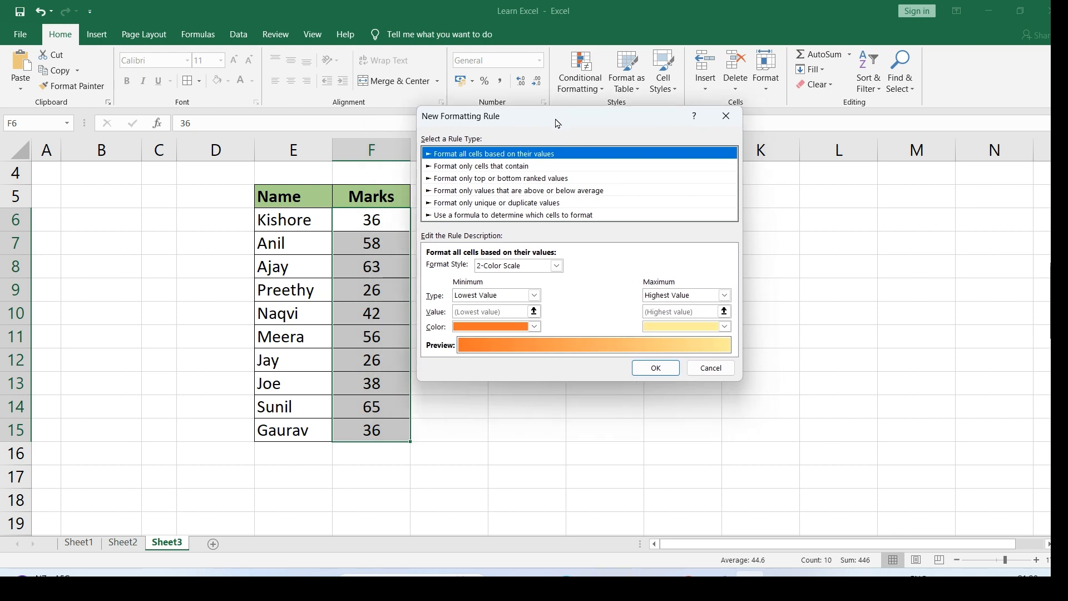
pyautogui.click(533, 216)
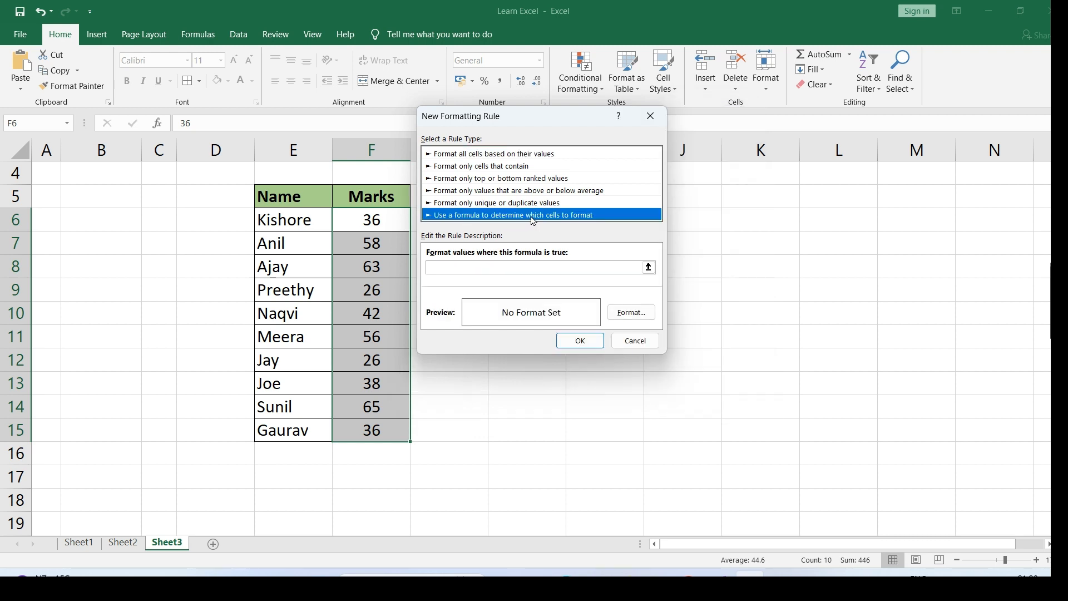
# Step: Enter =$F6<50 as the formatting rule's formula
pyautogui.click(437, 265)
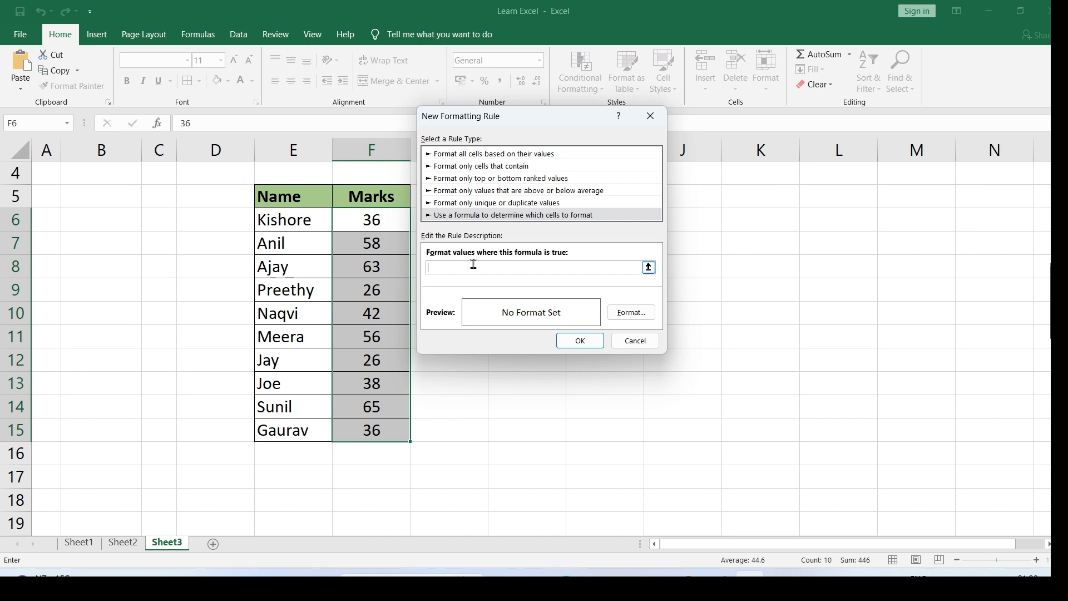
pyautogui.write('=')
pyautogui.write('F')
pyautogui.write('$')
pyautogui.write('<')
pyautogui.write('50')
# Step: Give the rule an orange-red background fill from the standard colors and apply it to the marks
pyautogui.click(631, 313)
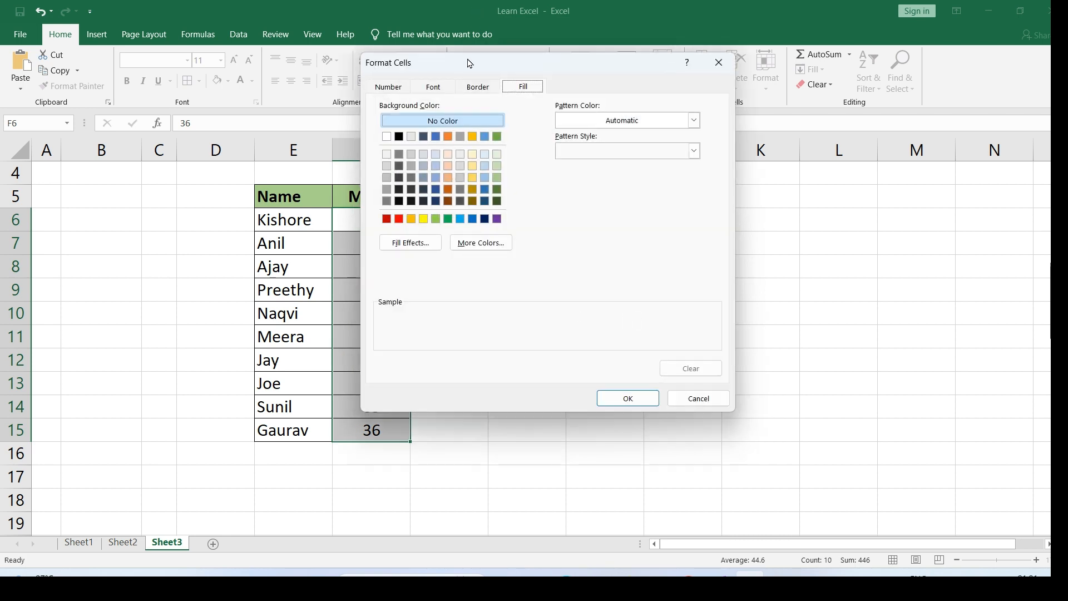
pyautogui.moveTo(470, 62); pyautogui.dragTo(534, 56)
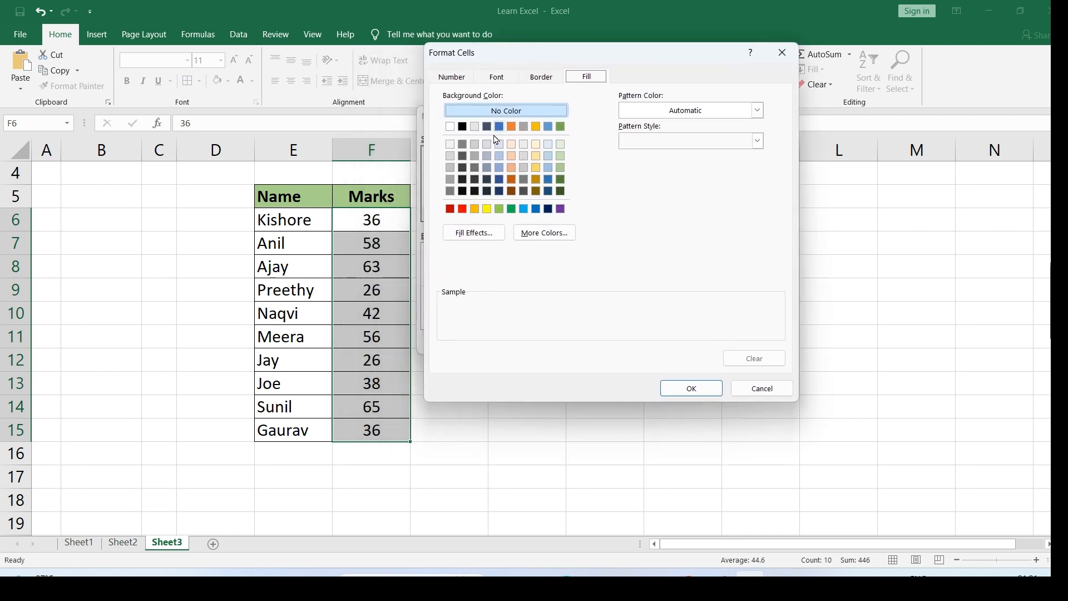
pyautogui.click(543, 233)
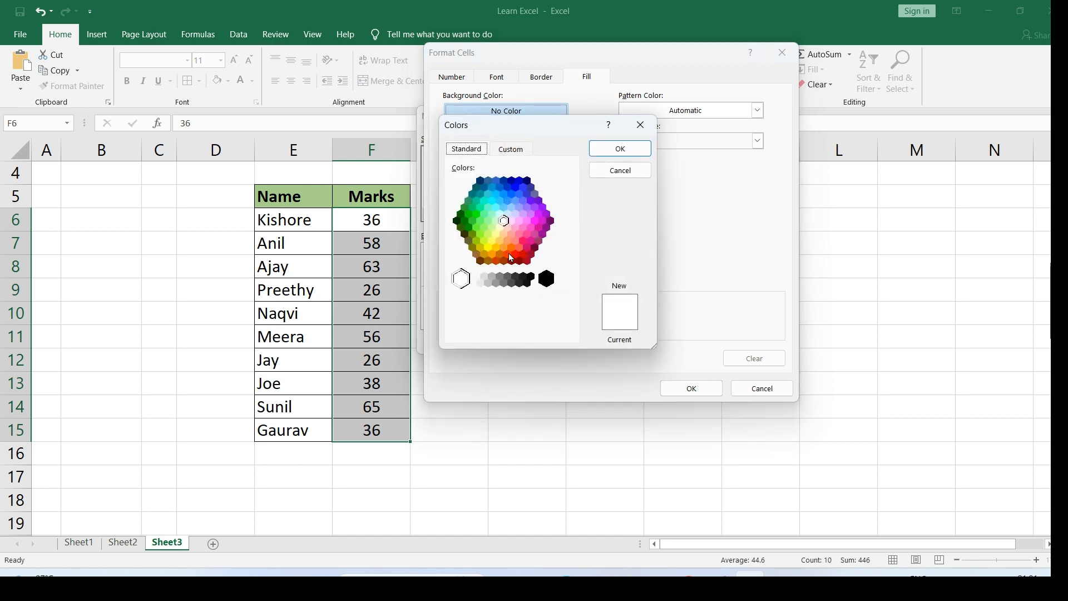
pyautogui.click(509, 256)
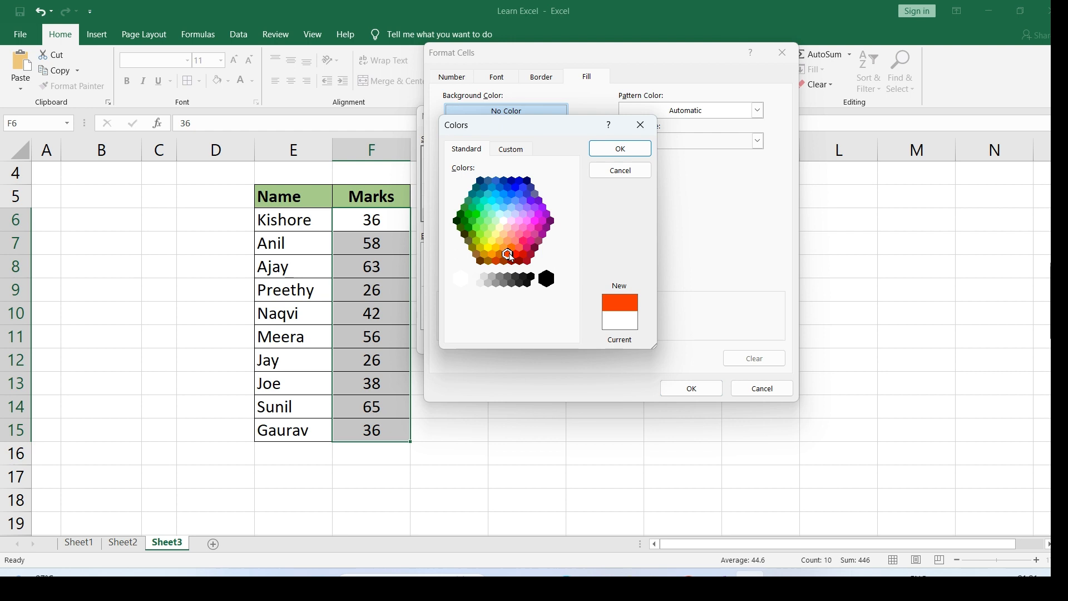
pyautogui.click(632, 154)
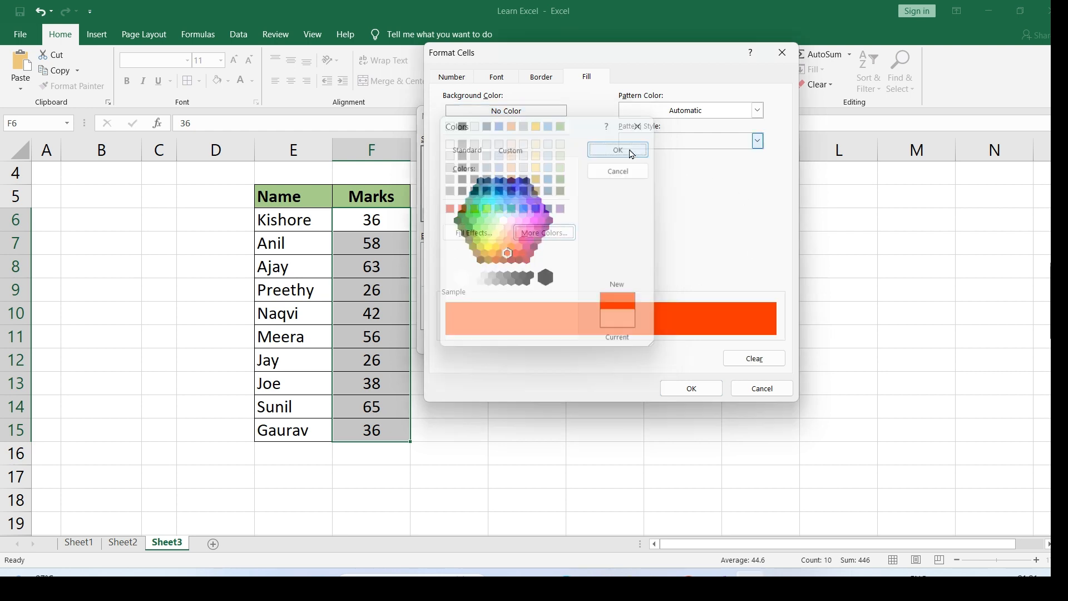
pyautogui.click(691, 390)
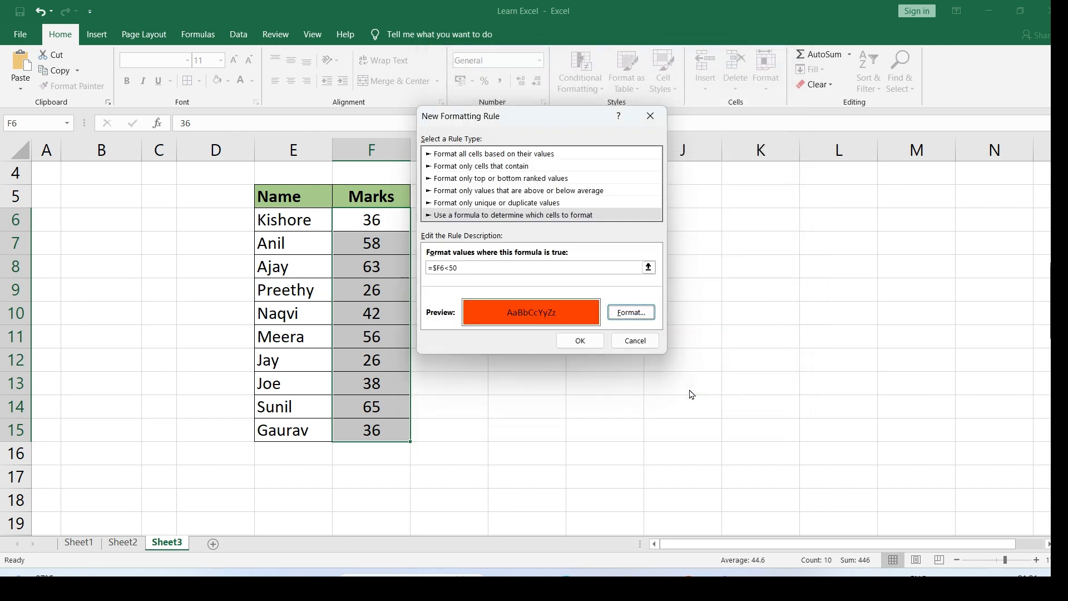
pyautogui.click(580, 340)
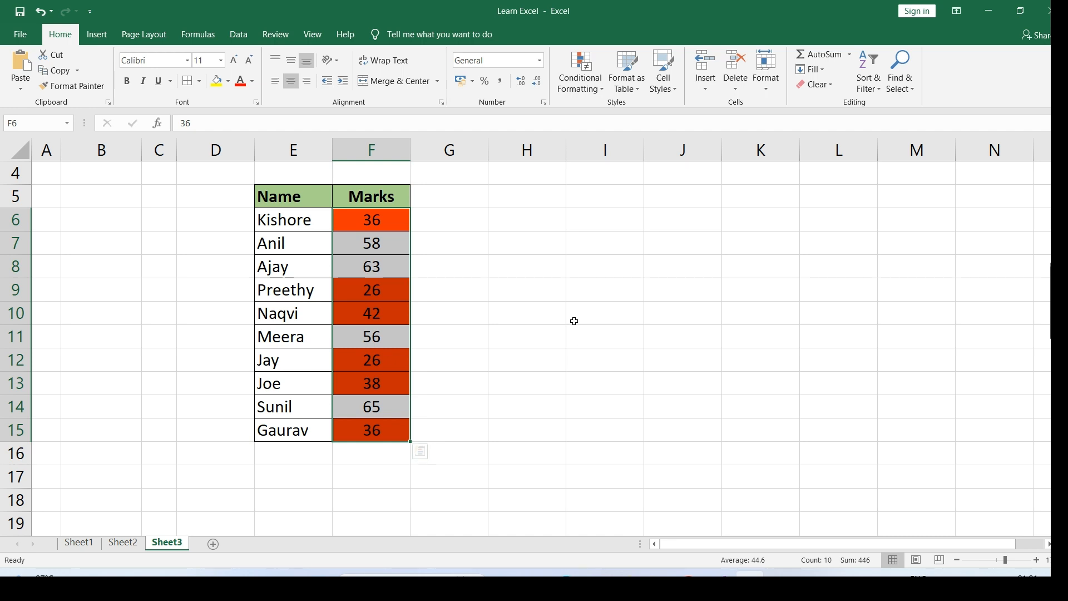
pyautogui.click(464, 239)
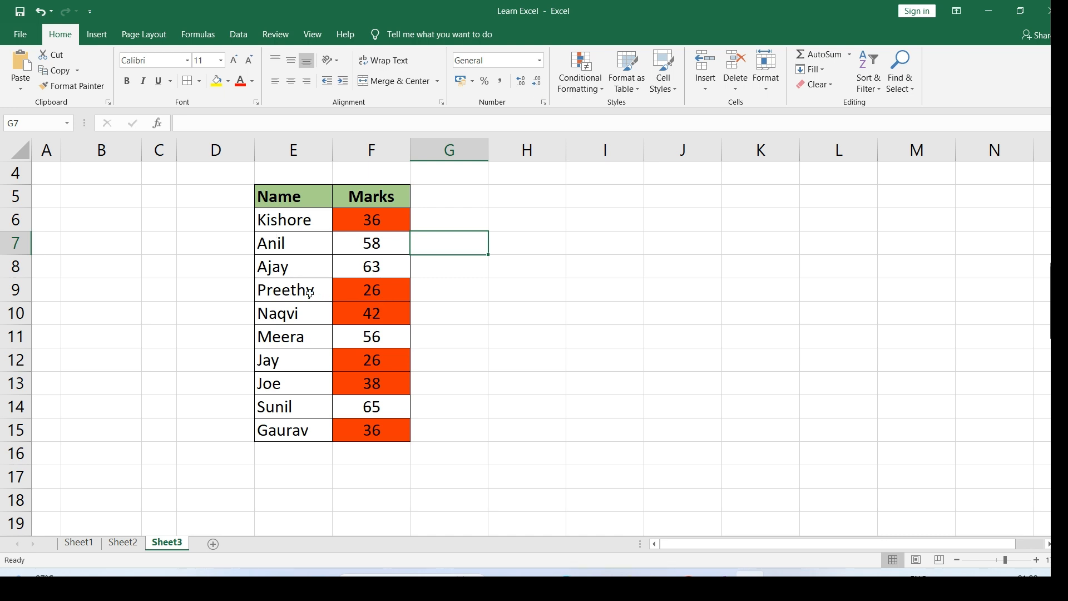
# Step: Change the mark in cell F9 to 66 to test the conditional formatting
pyautogui.click(329, 289)
pyautogui.click(371, 286)
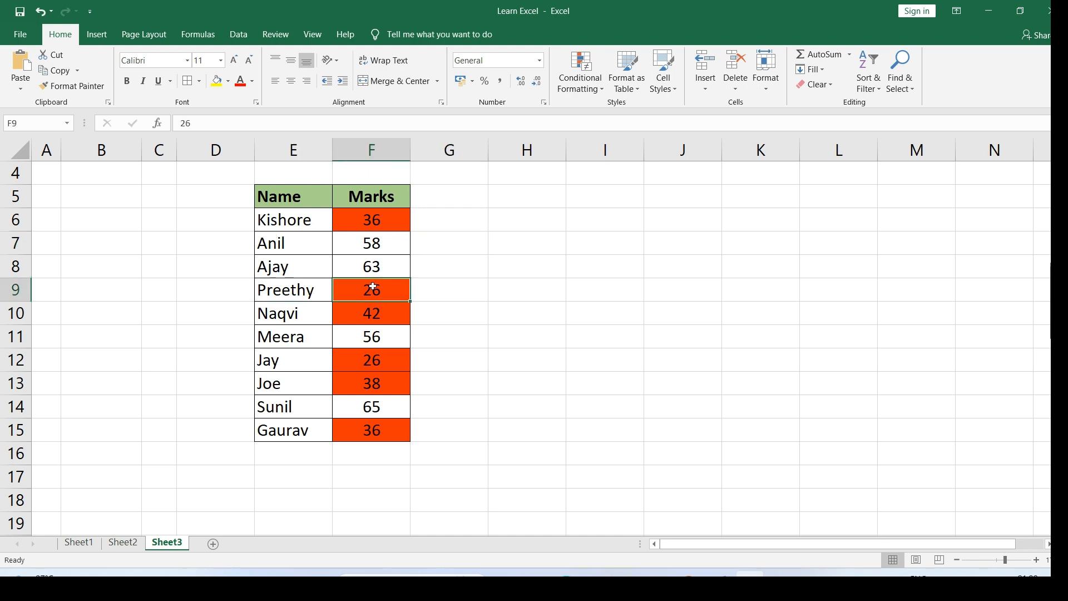
pyautogui.write('66')
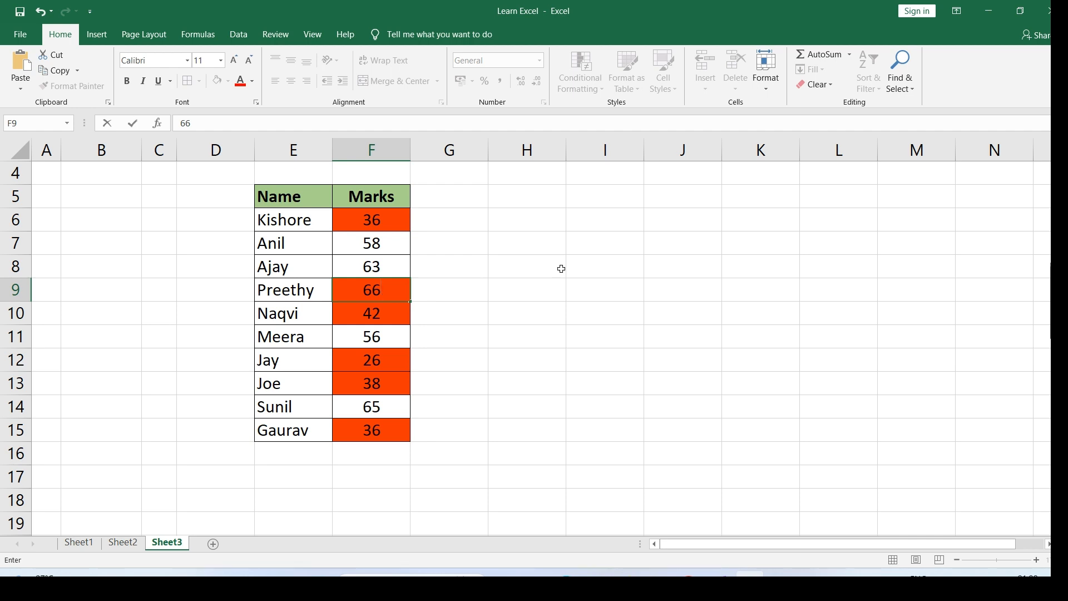
pyautogui.press('Return')
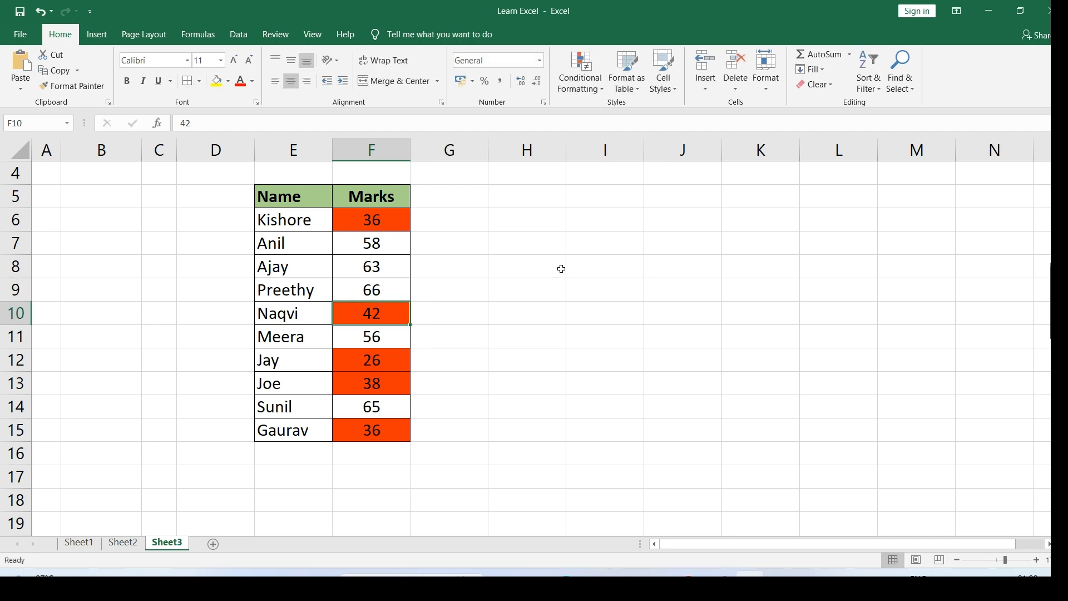
# Step: Change the mark in cell F11 to 25 to test the conditional formatting
pyautogui.click(301, 338)
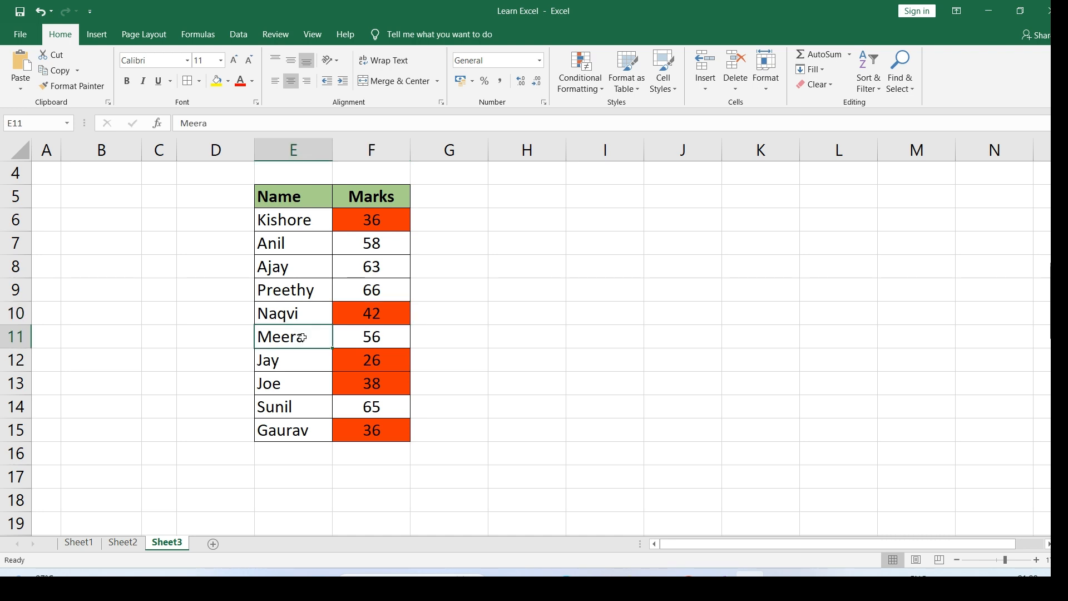
pyautogui.click(384, 337)
pyautogui.write('25')
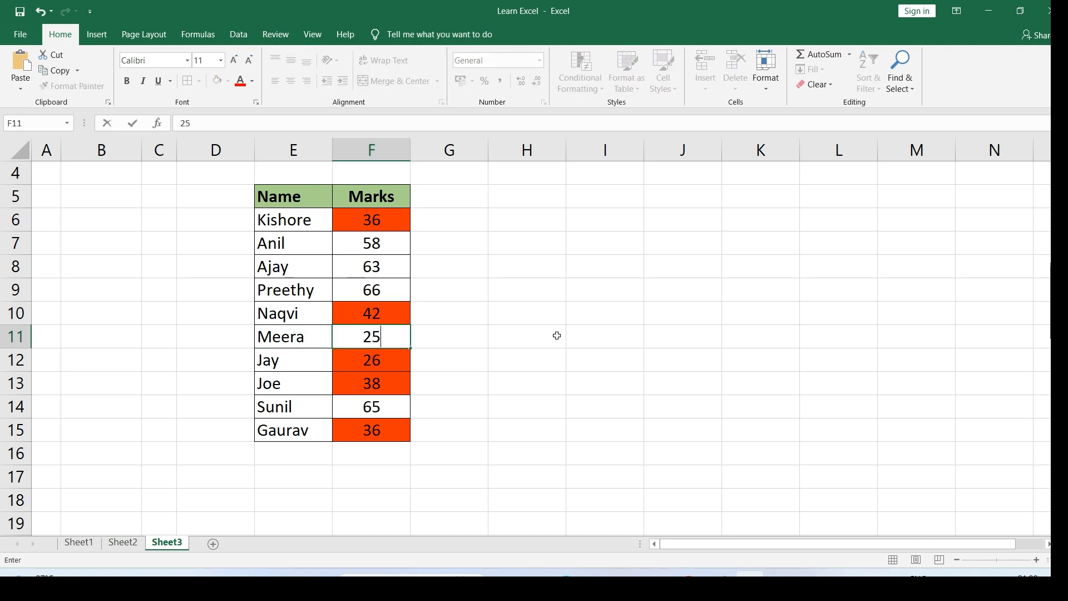
pyautogui.press('Return')
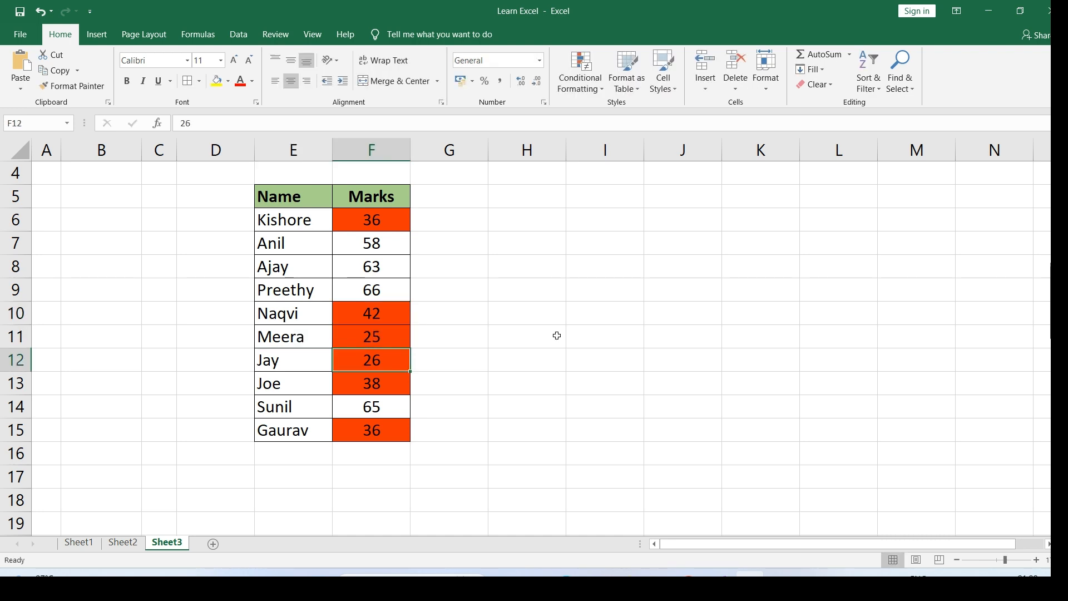